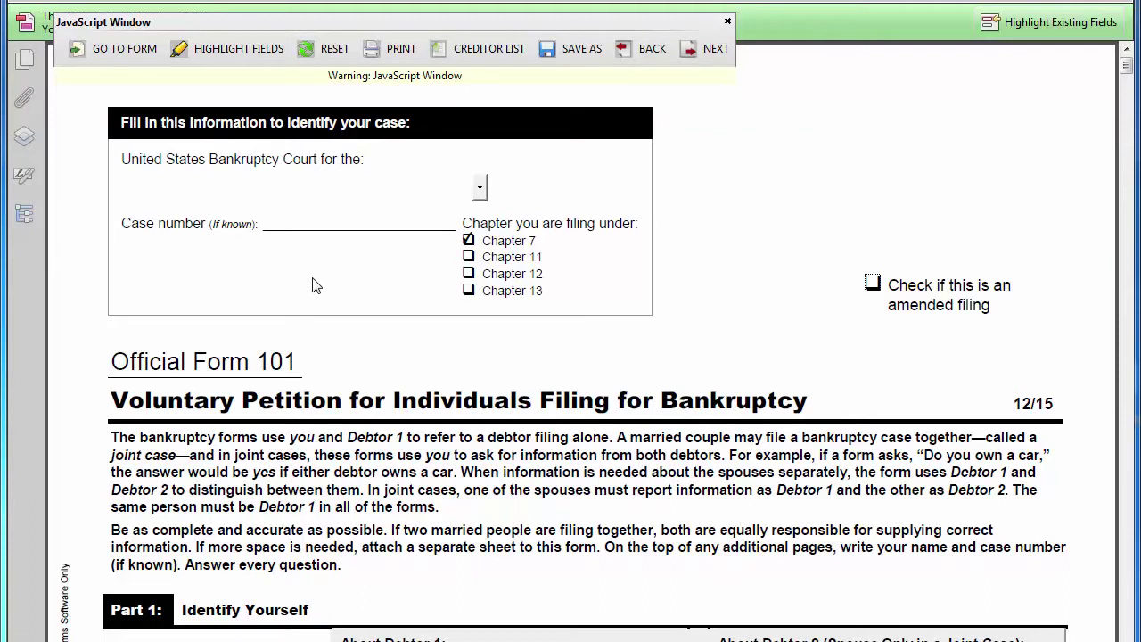
Choose Central District of California as the bankruptcy court on Official Form 101.
click(481, 189)
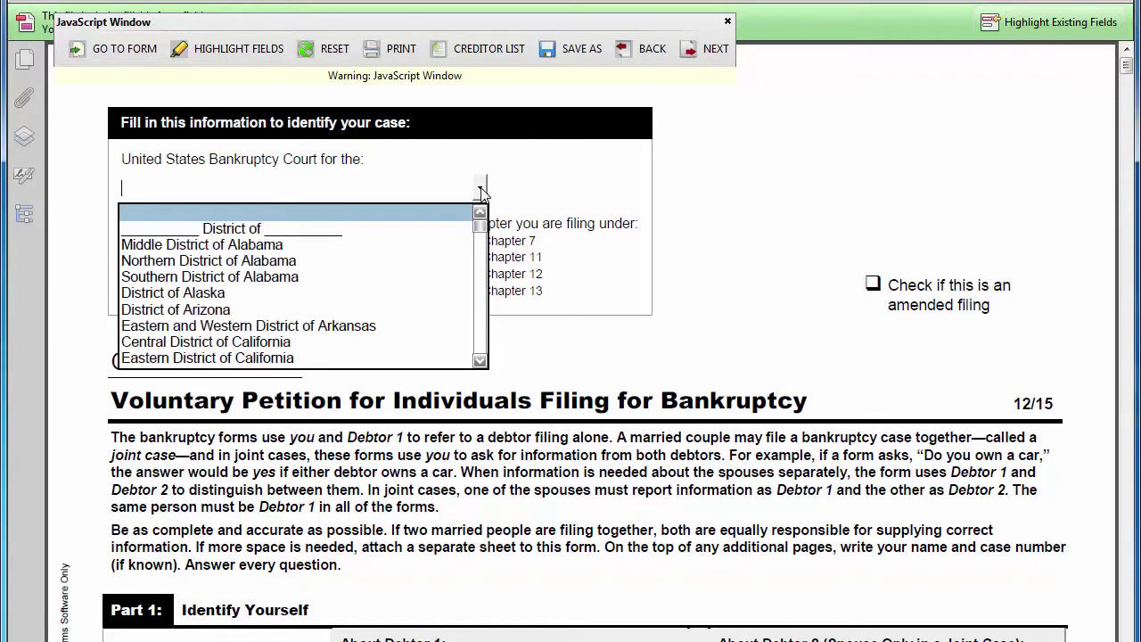
click(385, 348)
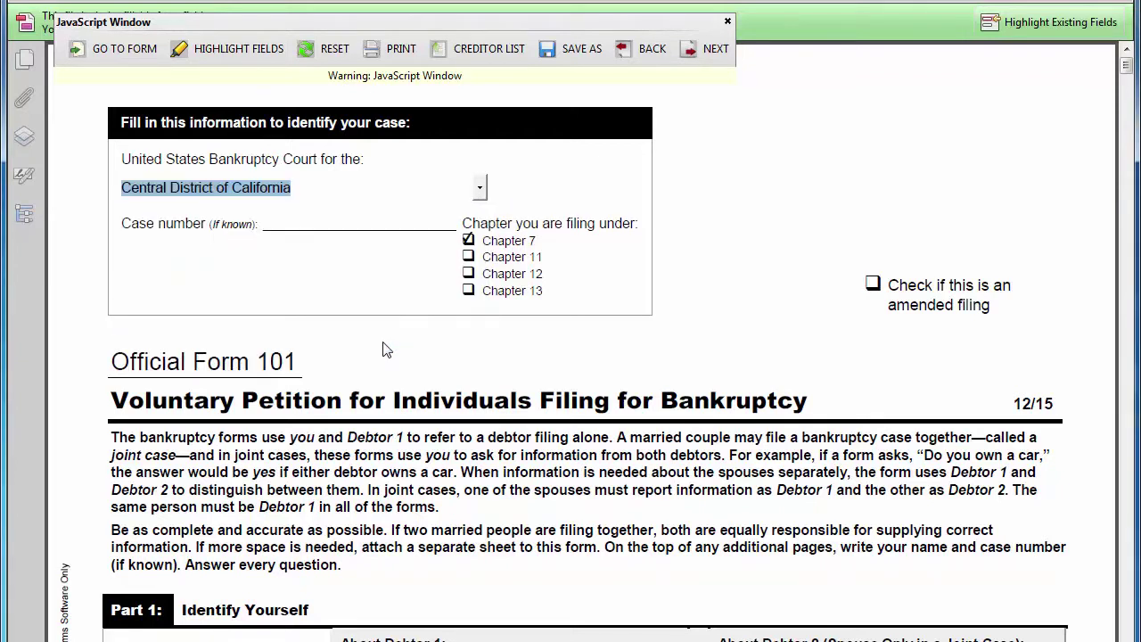
click(872, 287)
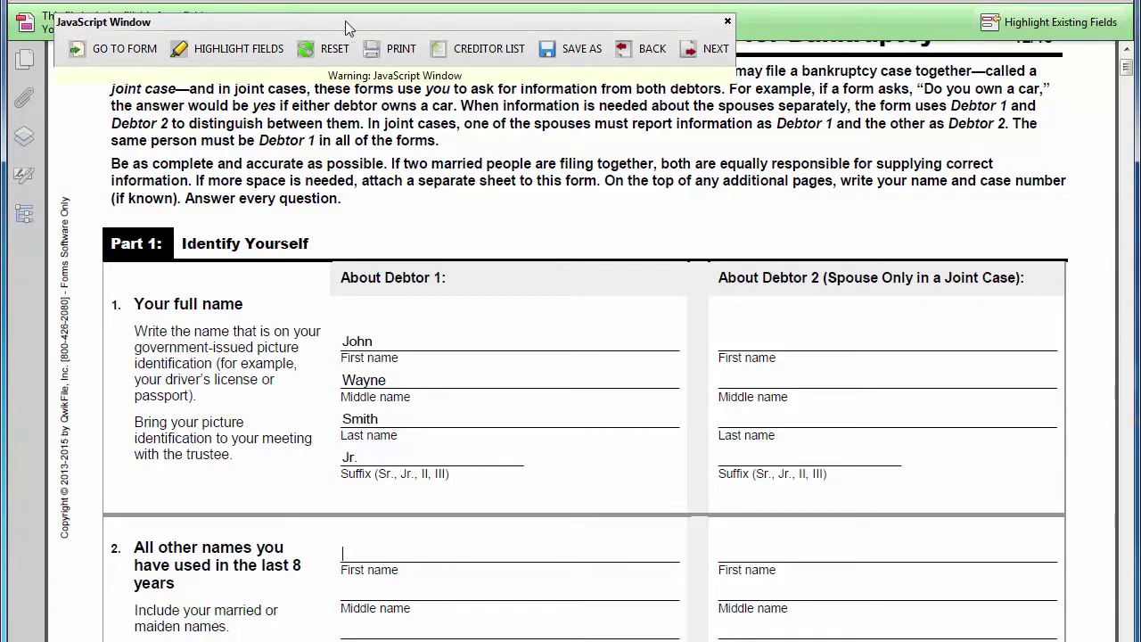
Jump to Schedule A/B: Property, toggle field highlighting on and off, and decline the form reset.
click(125, 55)
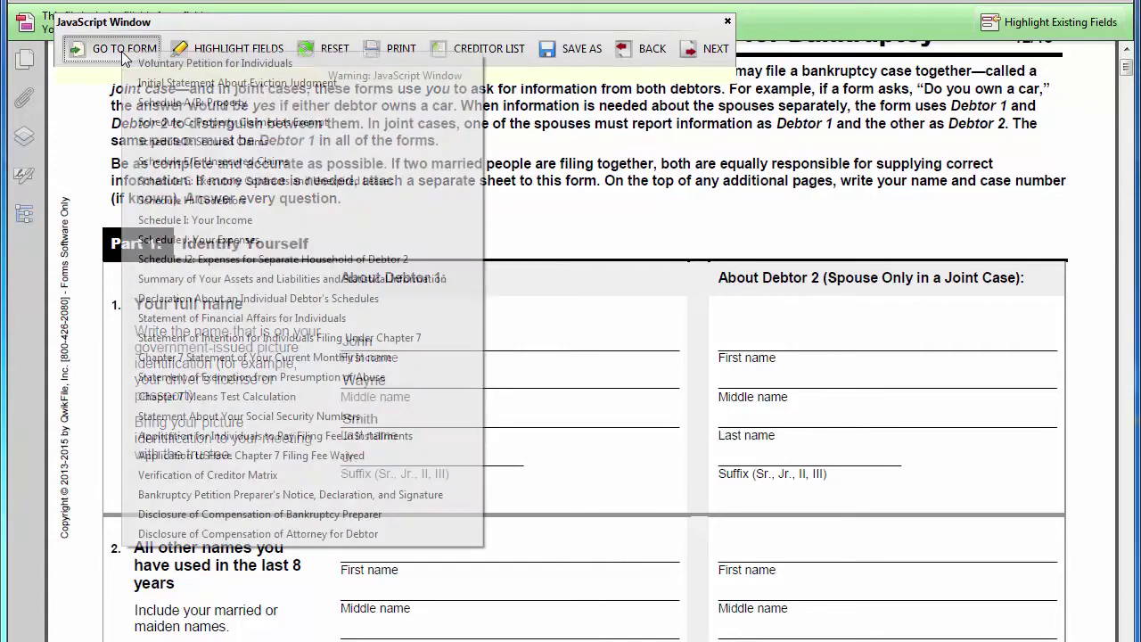
click(191, 103)
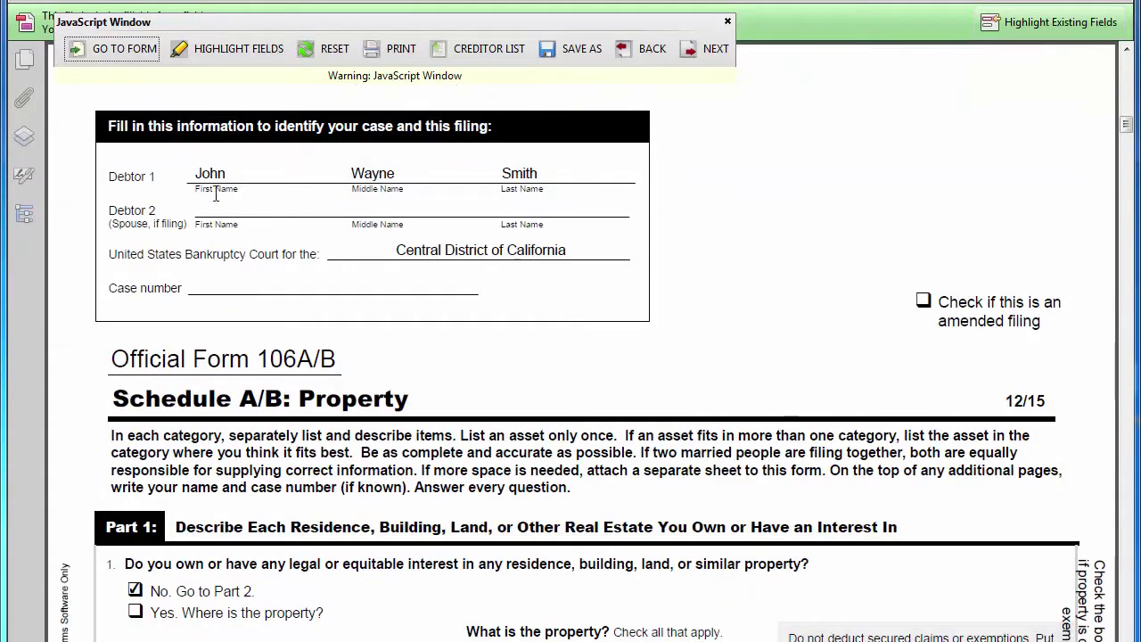
click(228, 54)
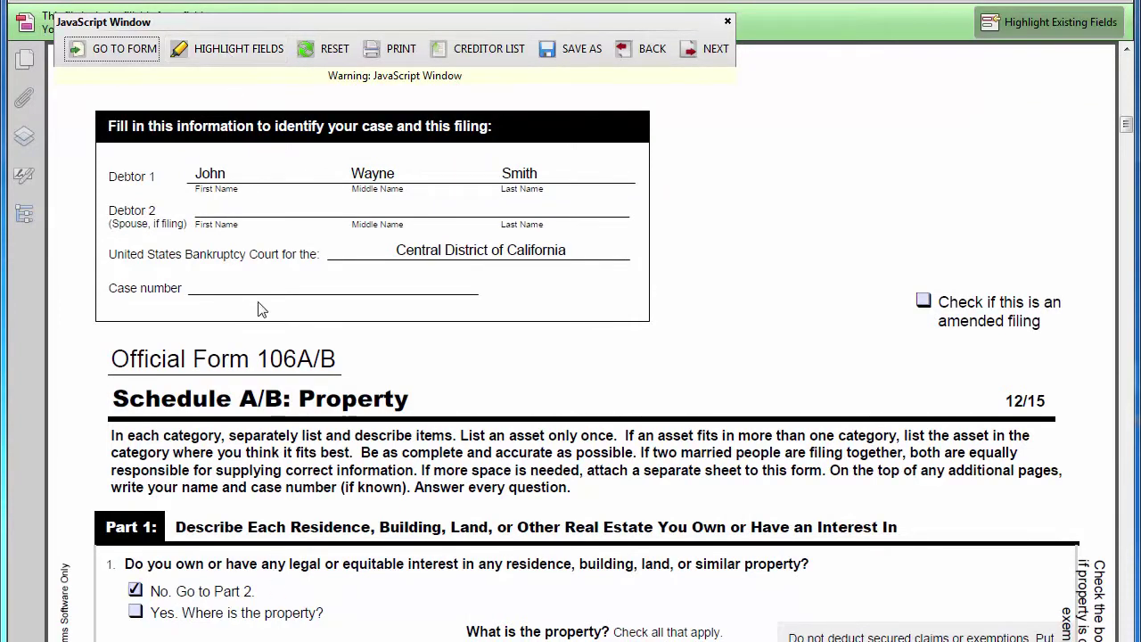
click(217, 52)
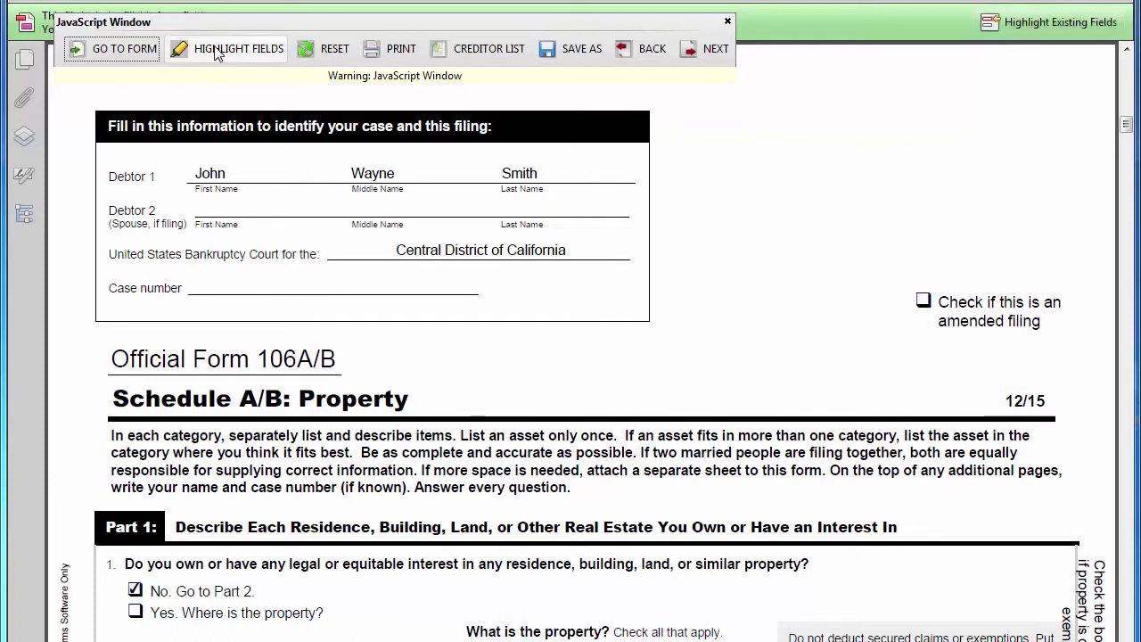
click(335, 56)
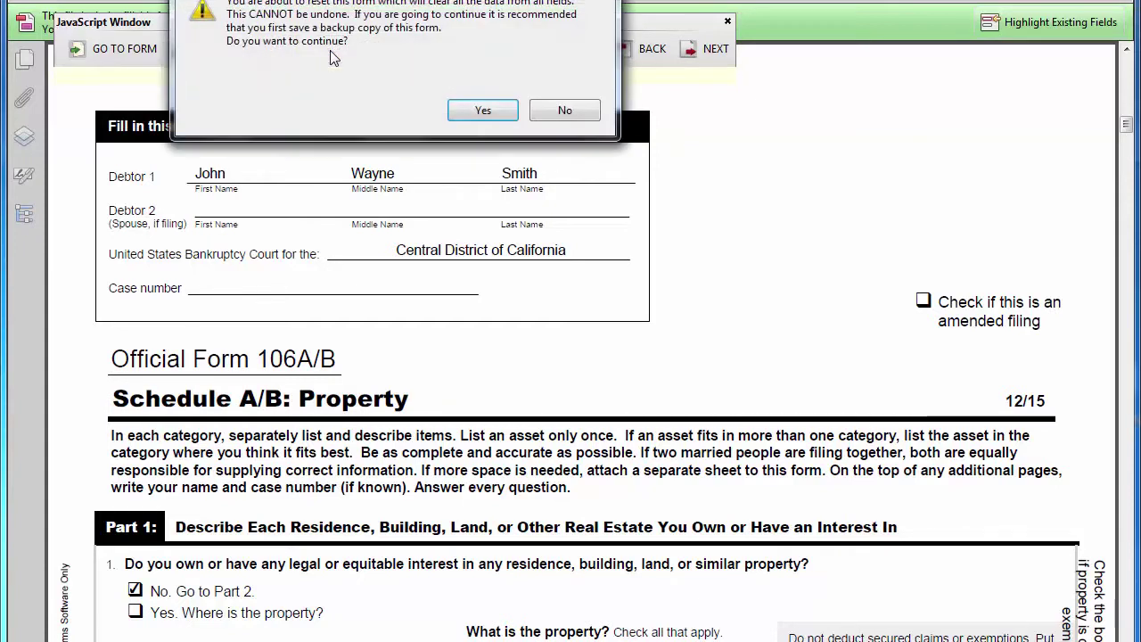
click(559, 113)
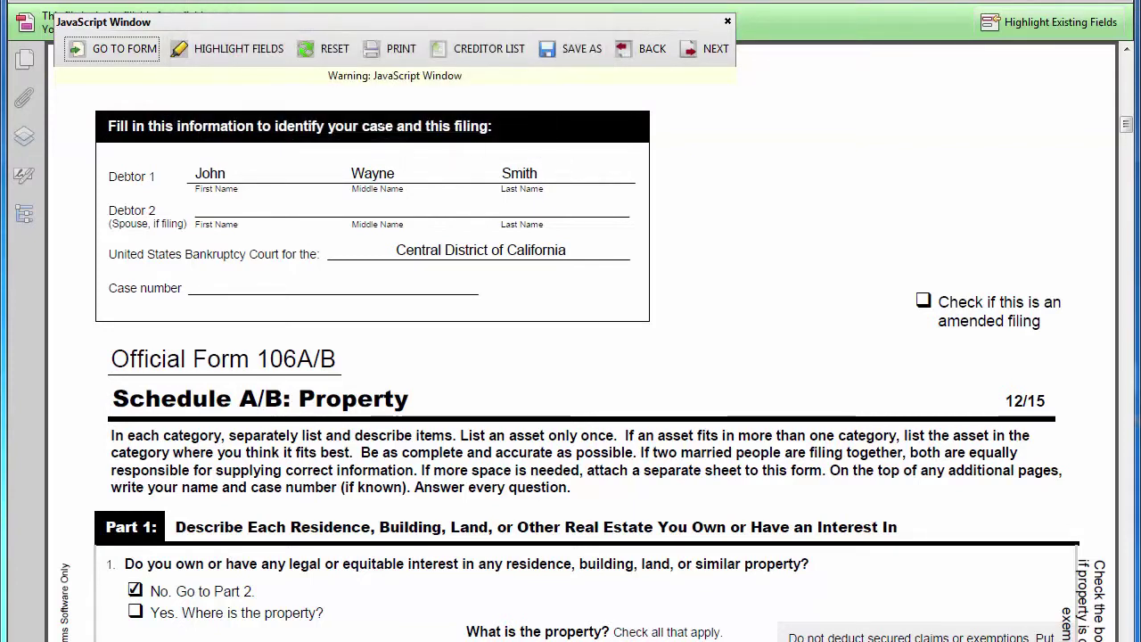
click(395, 58)
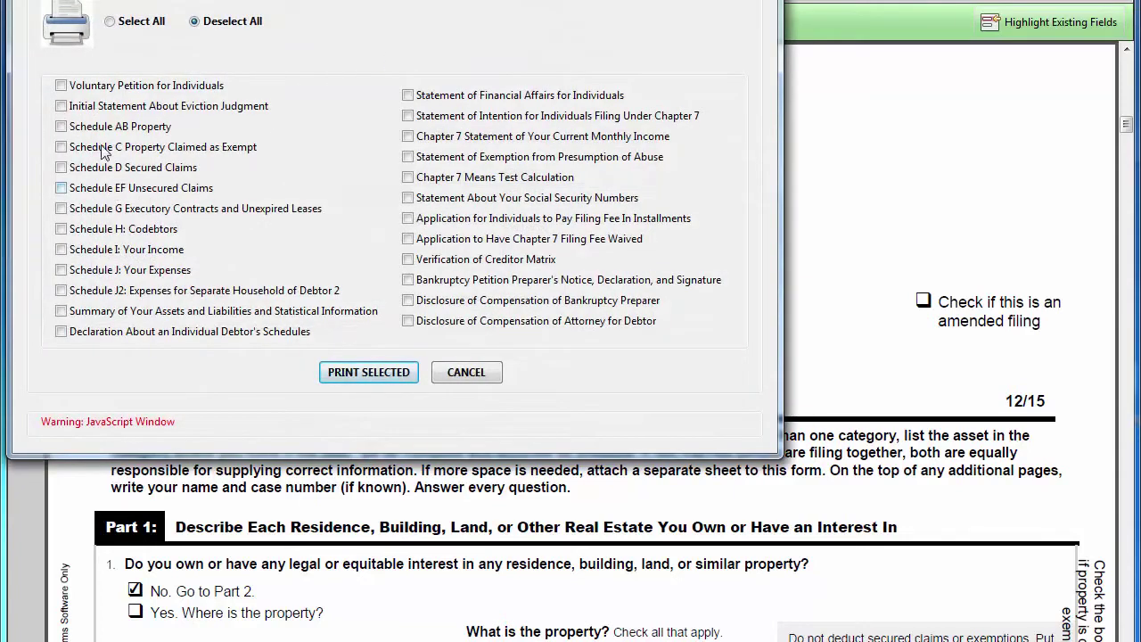
click(109, 22)
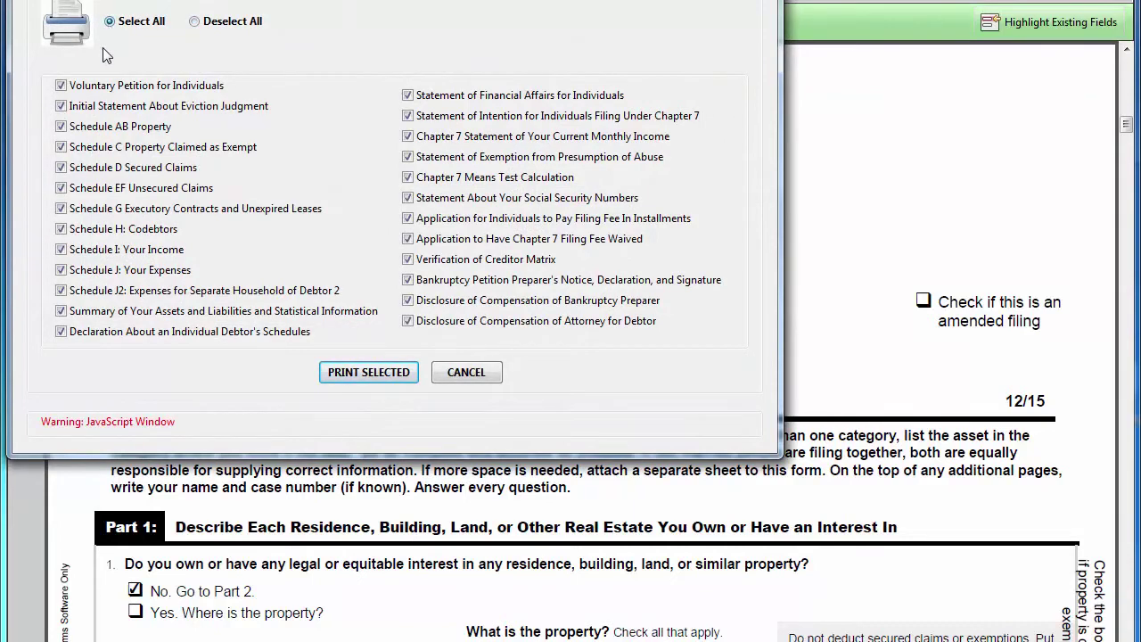
click(408, 322)
click(196, 22)
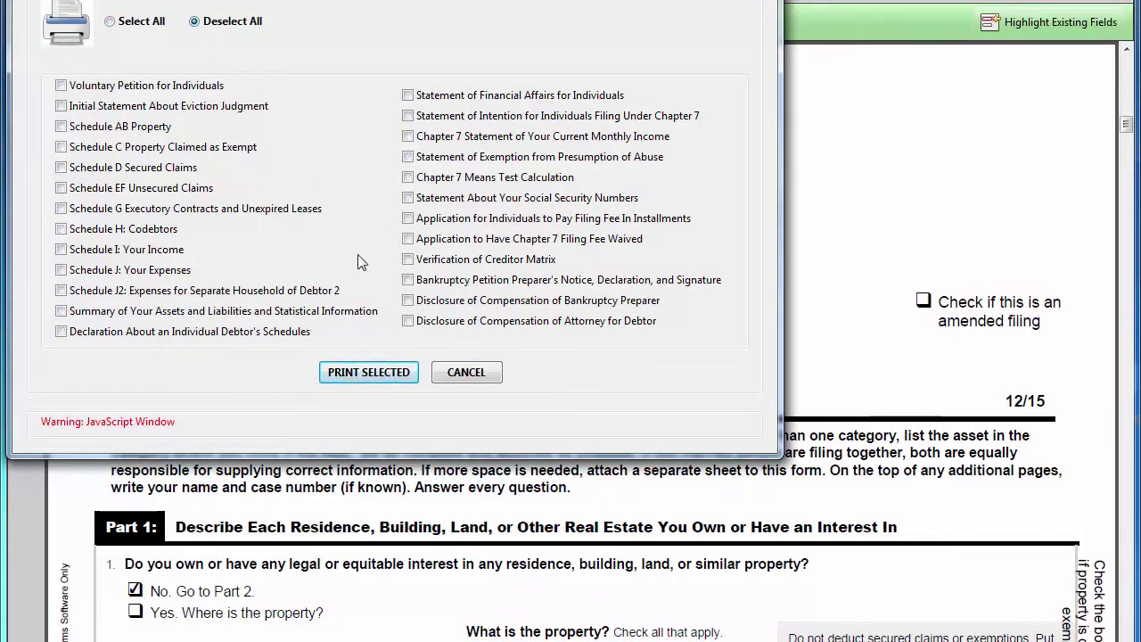
click(464, 373)
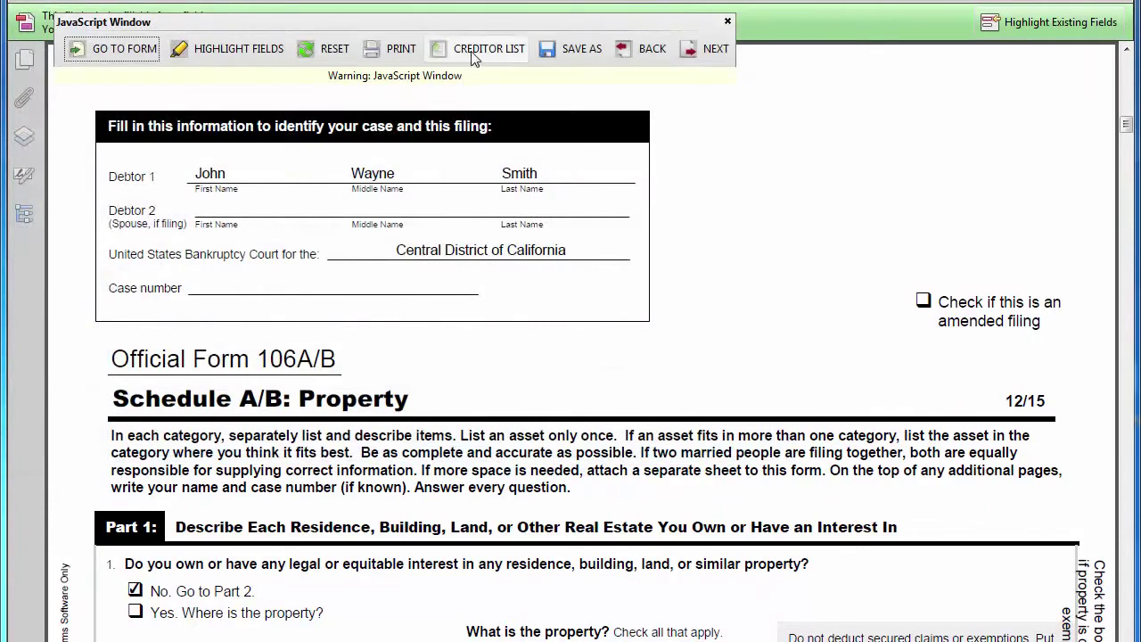
Build the six-creditor list from the forms, then start a text-file export and cancel it.
click(473, 55)
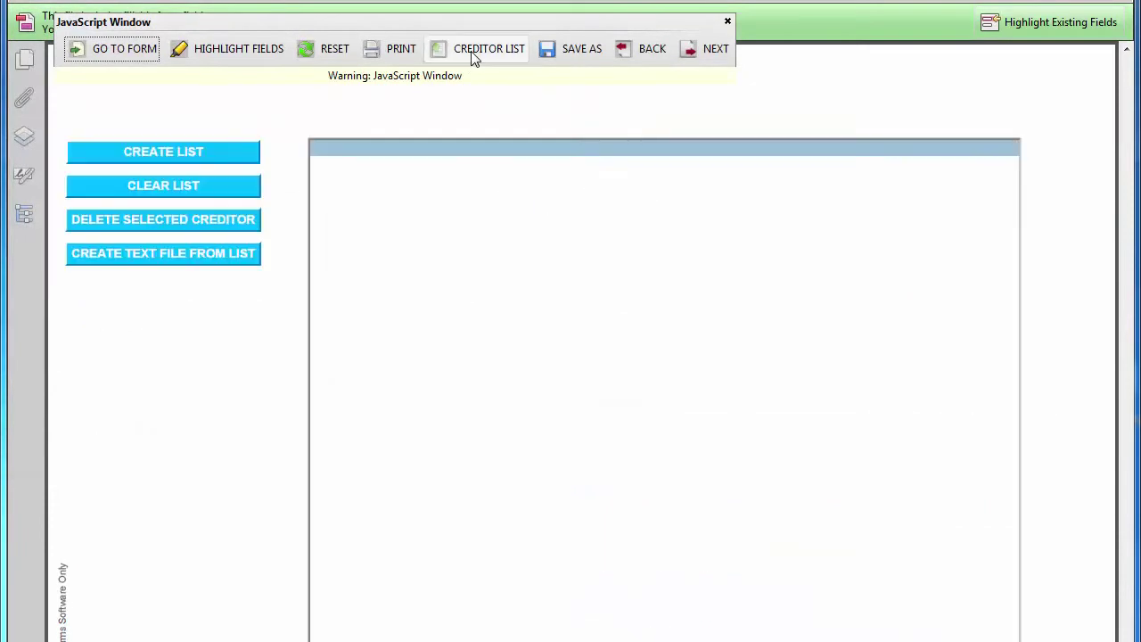
click(169, 155)
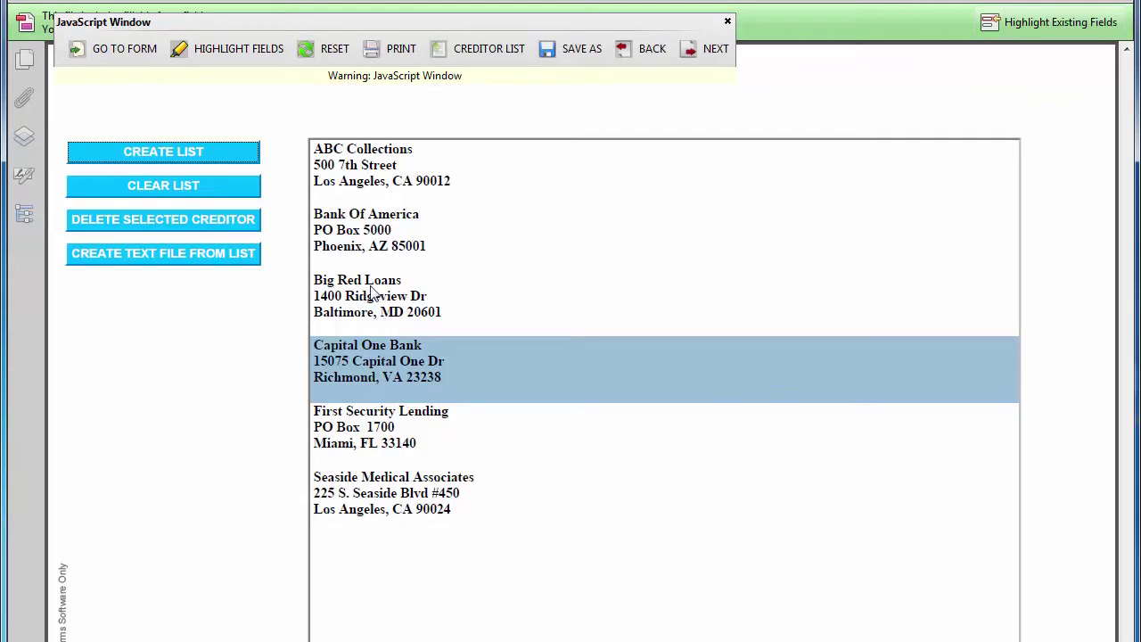
click(133, 258)
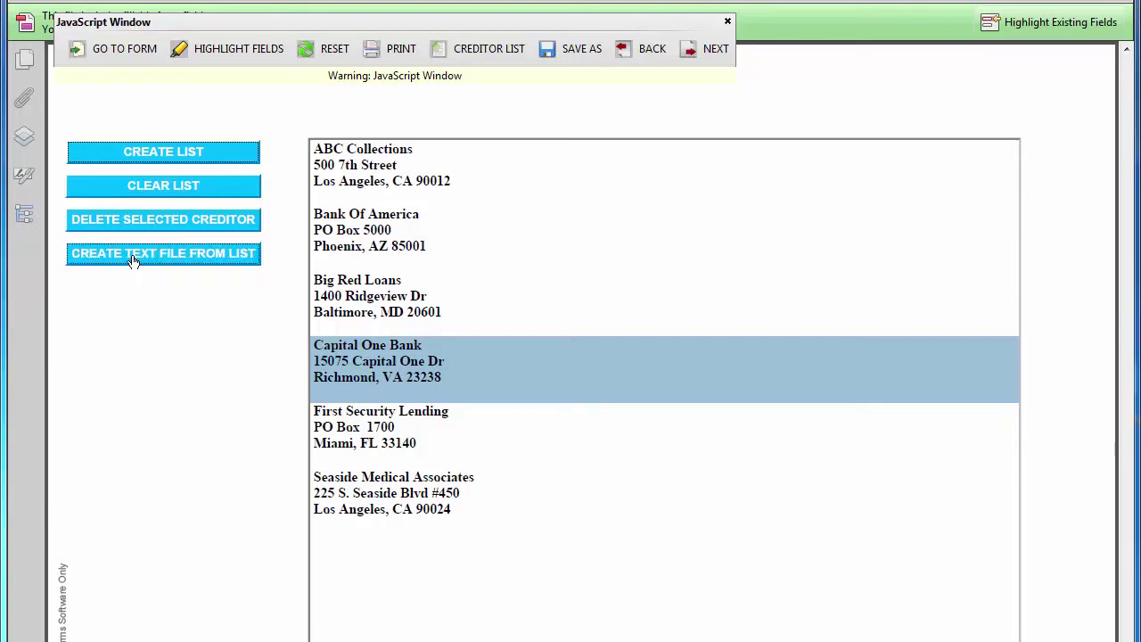
click(720, 432)
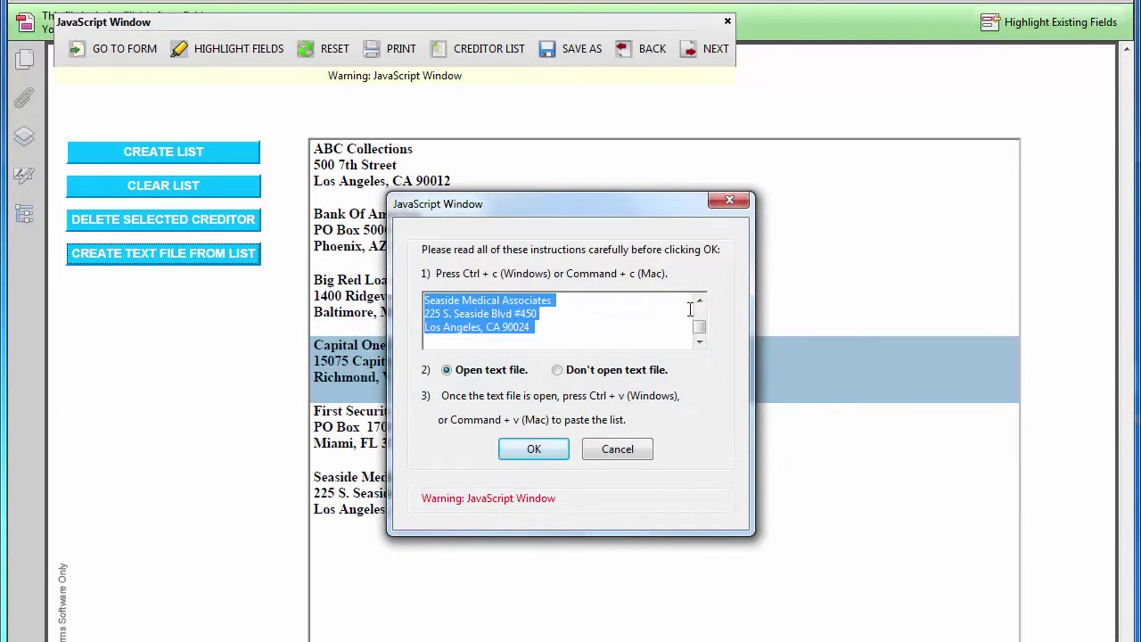
click(699, 301)
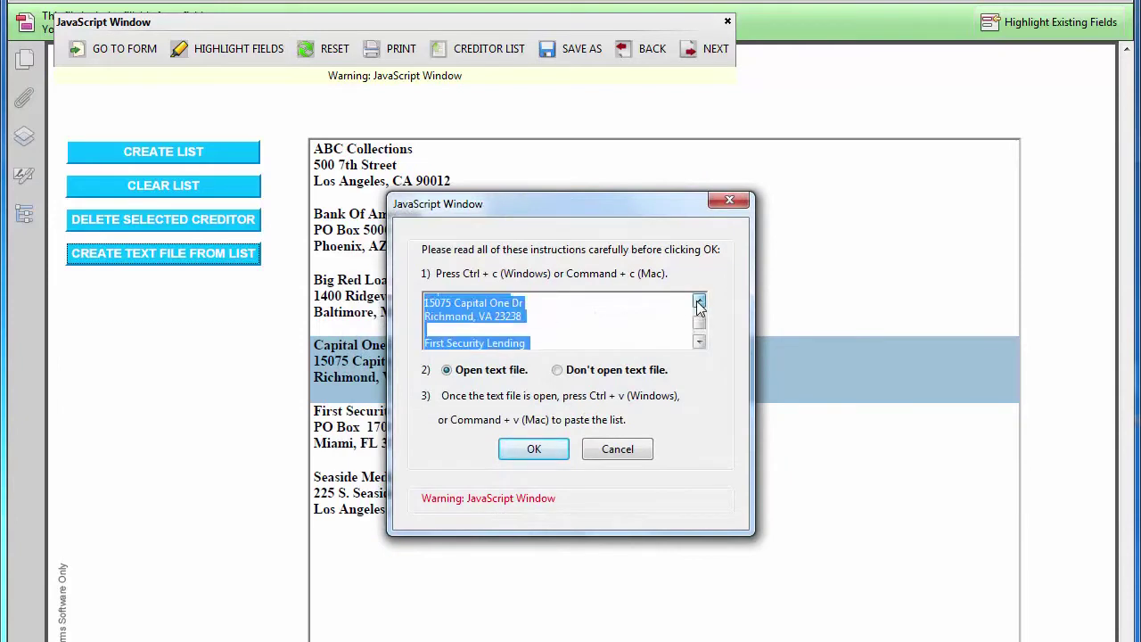
click(614, 453)
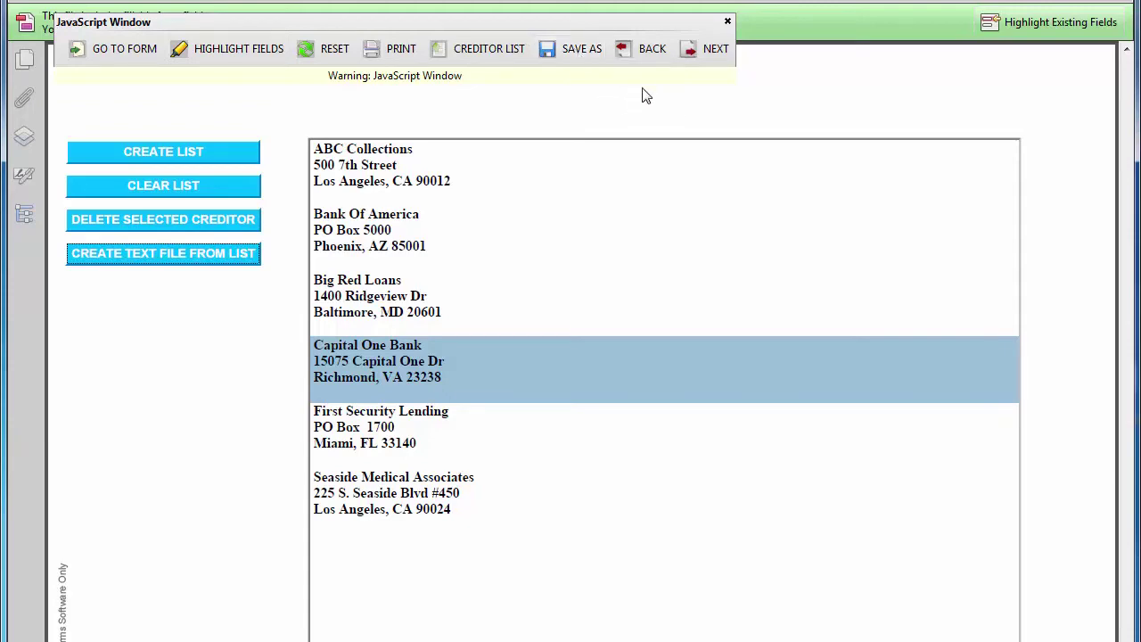
Page back twice to the attorney disclosure's first page, then forward one page.
click(650, 52)
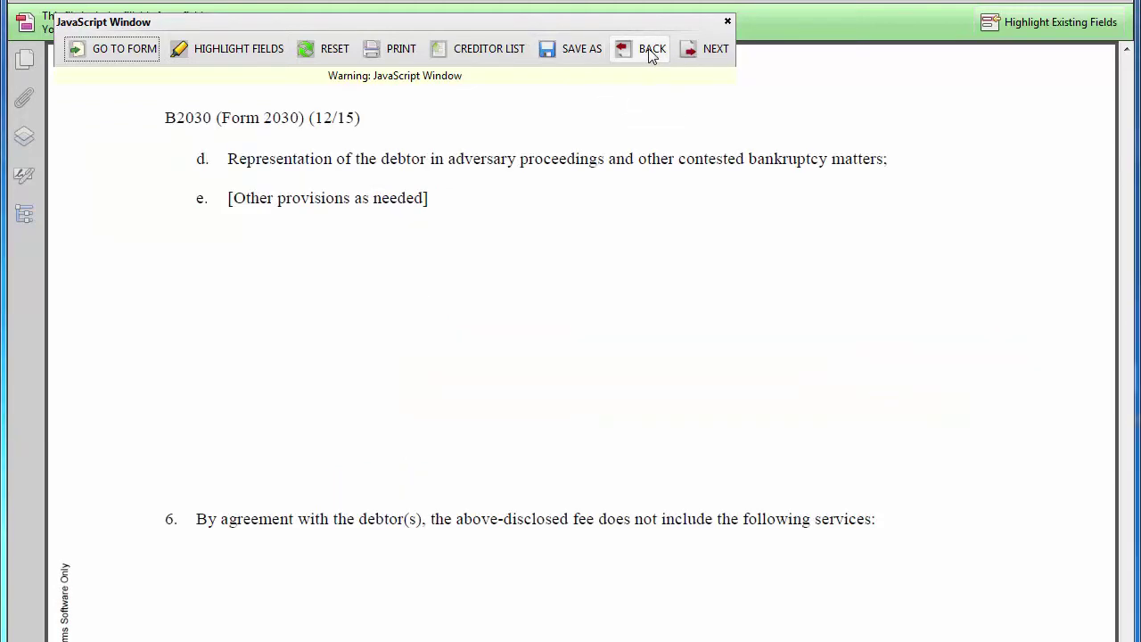
click(649, 52)
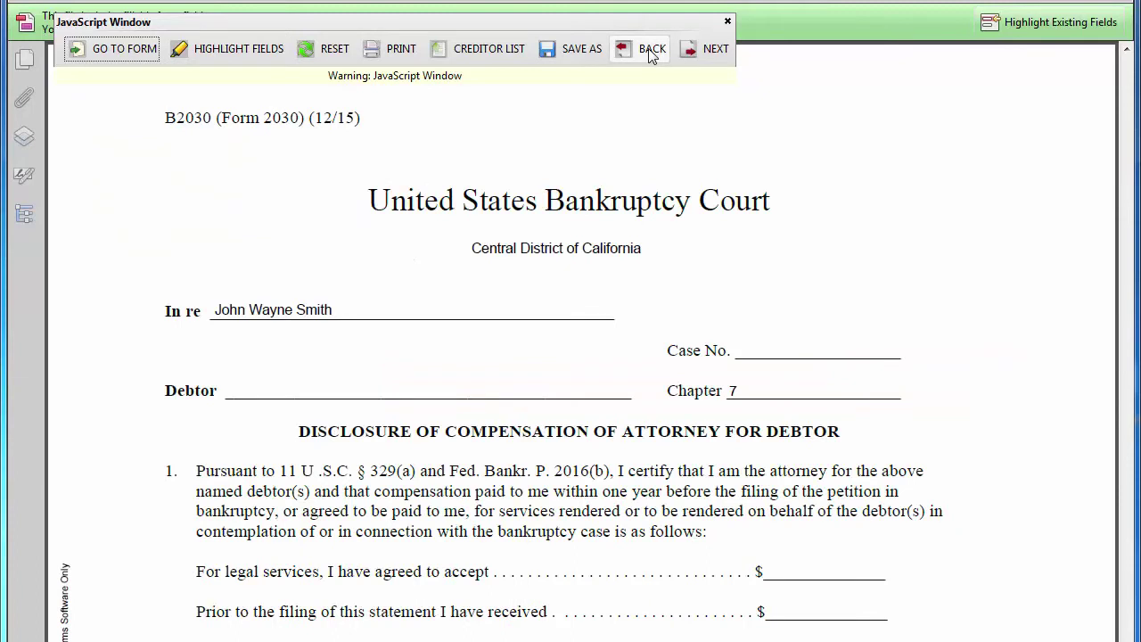
click(713, 54)
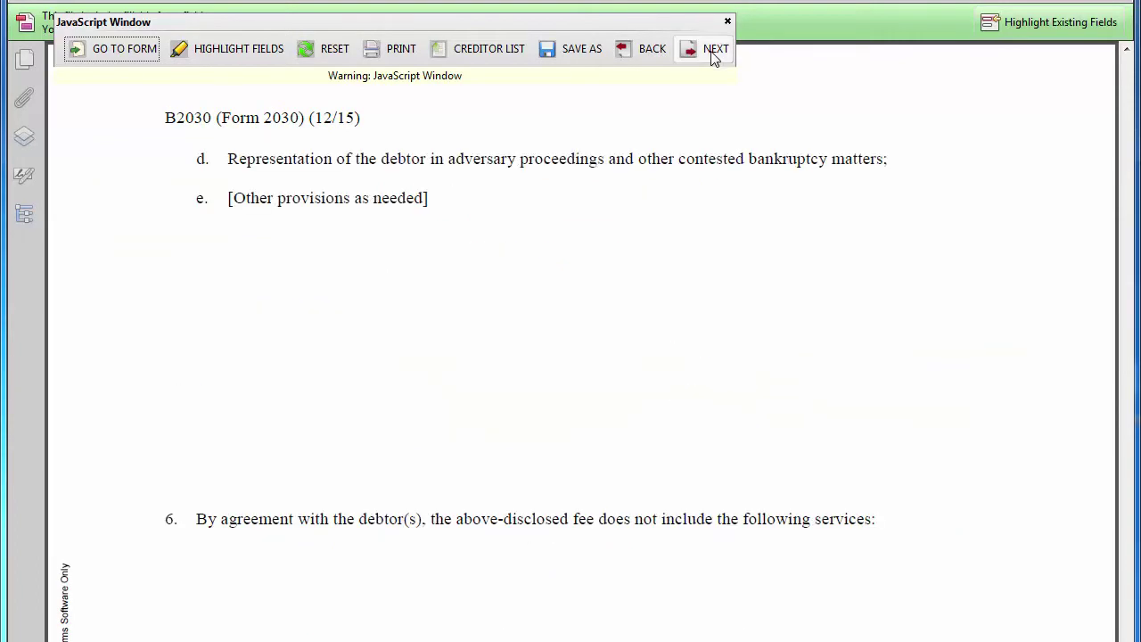
Jump to the Voluntary Petition for Individuals and advance two pages to its filing-fee section.
click(131, 52)
click(152, 61)
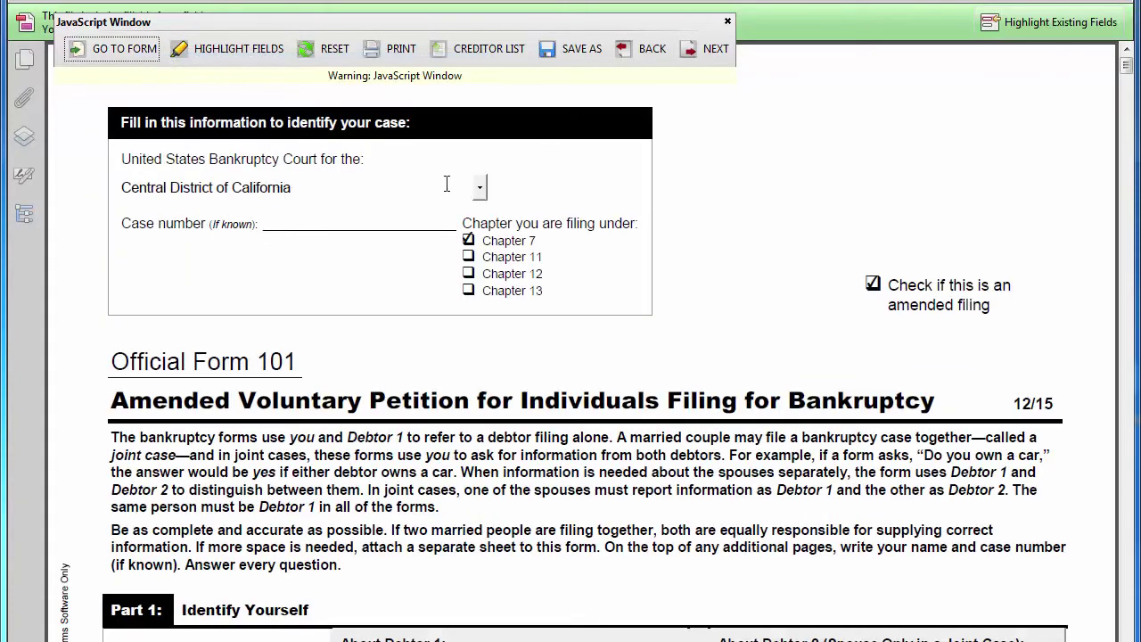
click(715, 52)
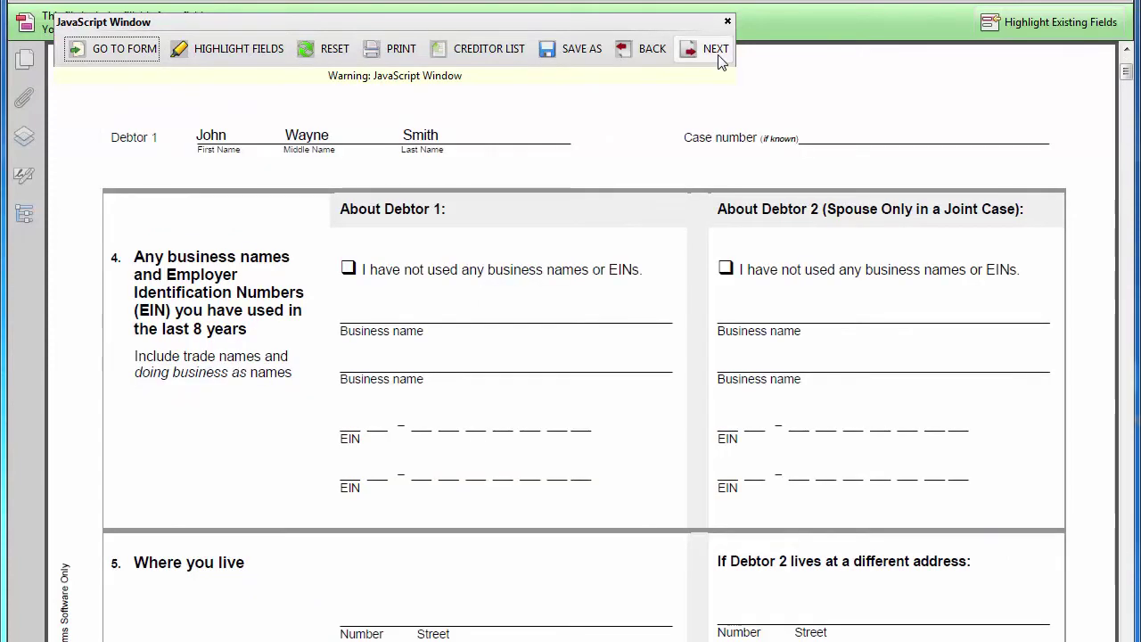
click(718, 56)
click(125, 59)
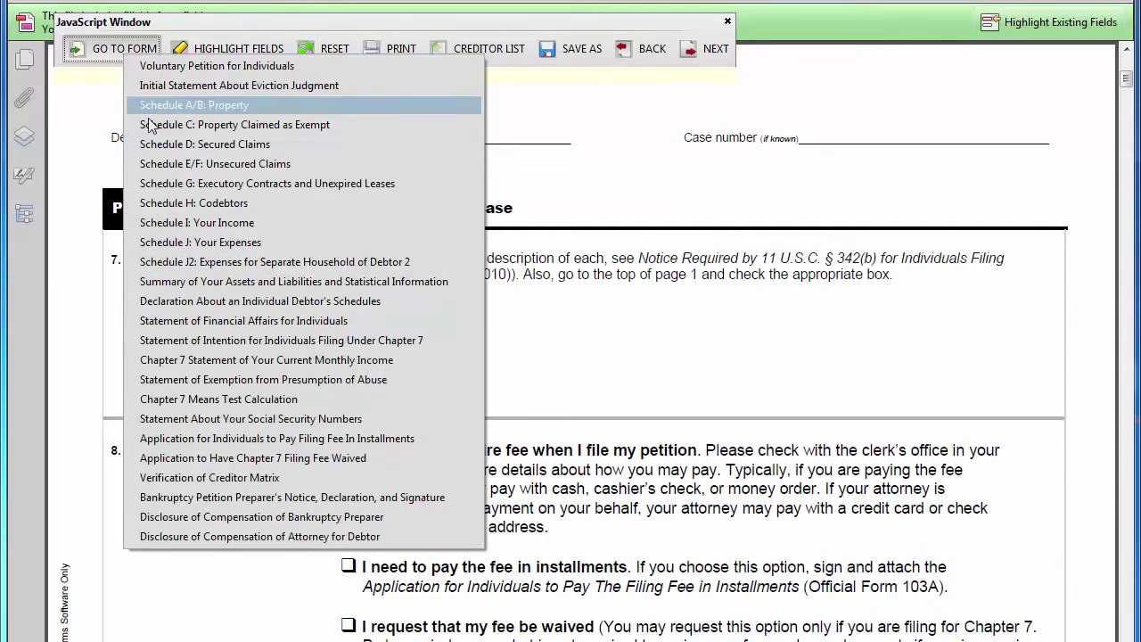
Go to Schedule I: Your Income and scroll through its calculated income lines.
click(176, 223)
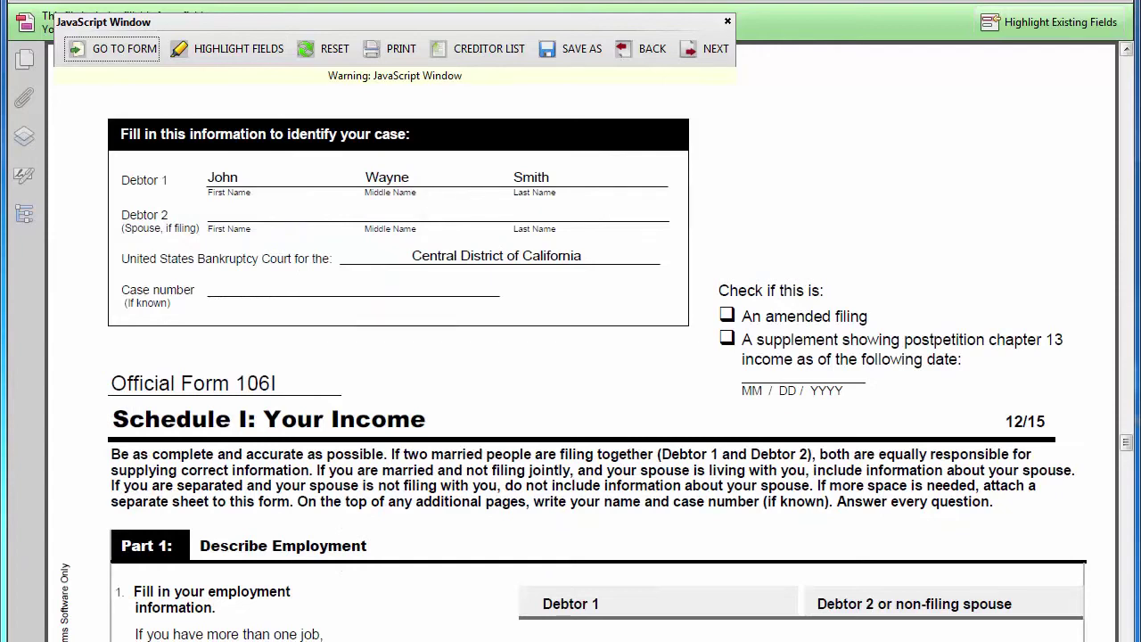
scroll(571, 356, down, 10)
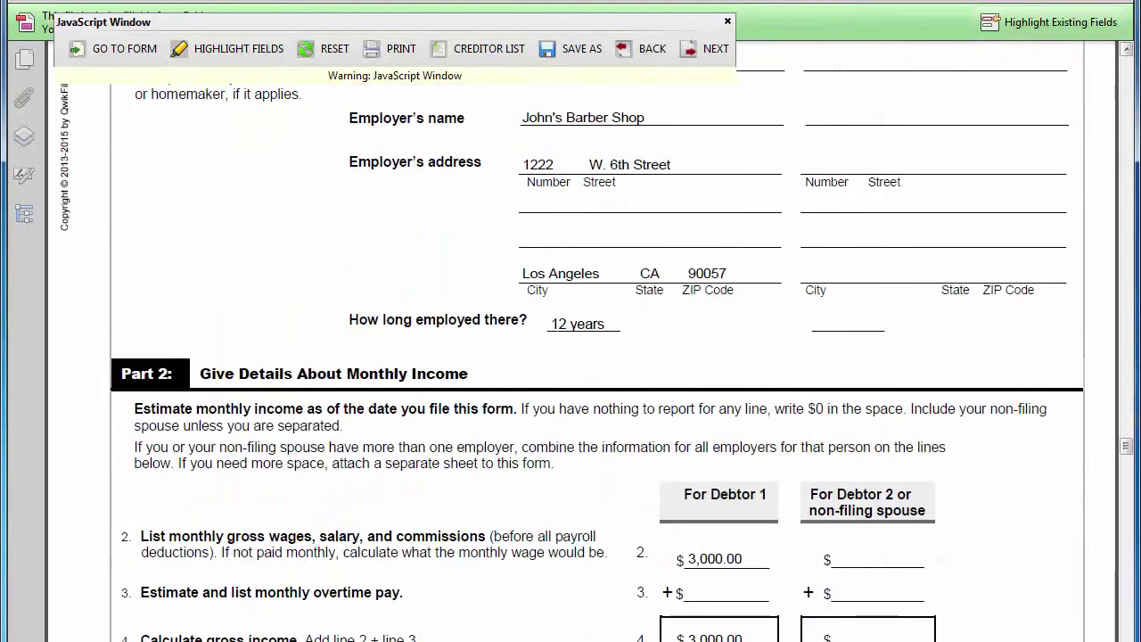
scroll(571, 357, down, 8)
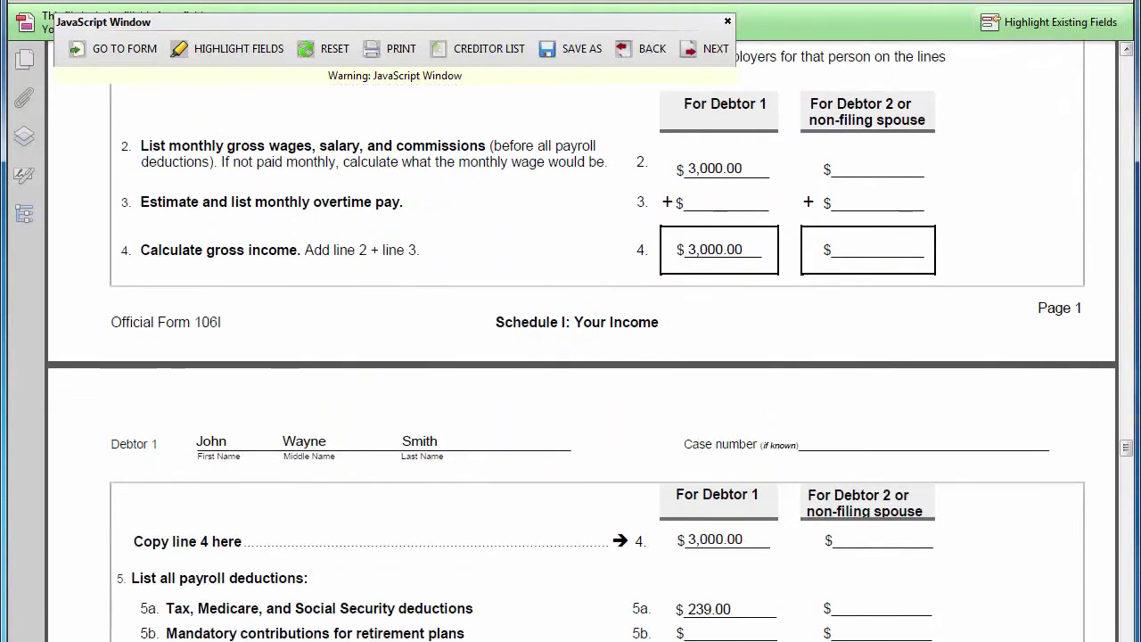
scroll(583, 341, down, 8)
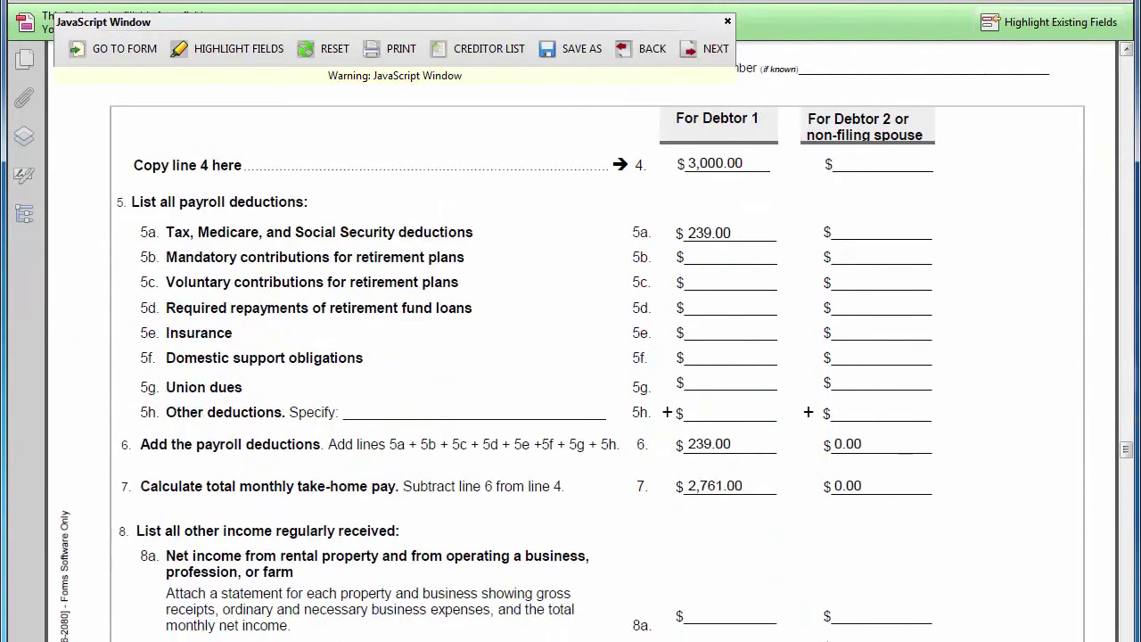
scroll(571, 357, down, 3)
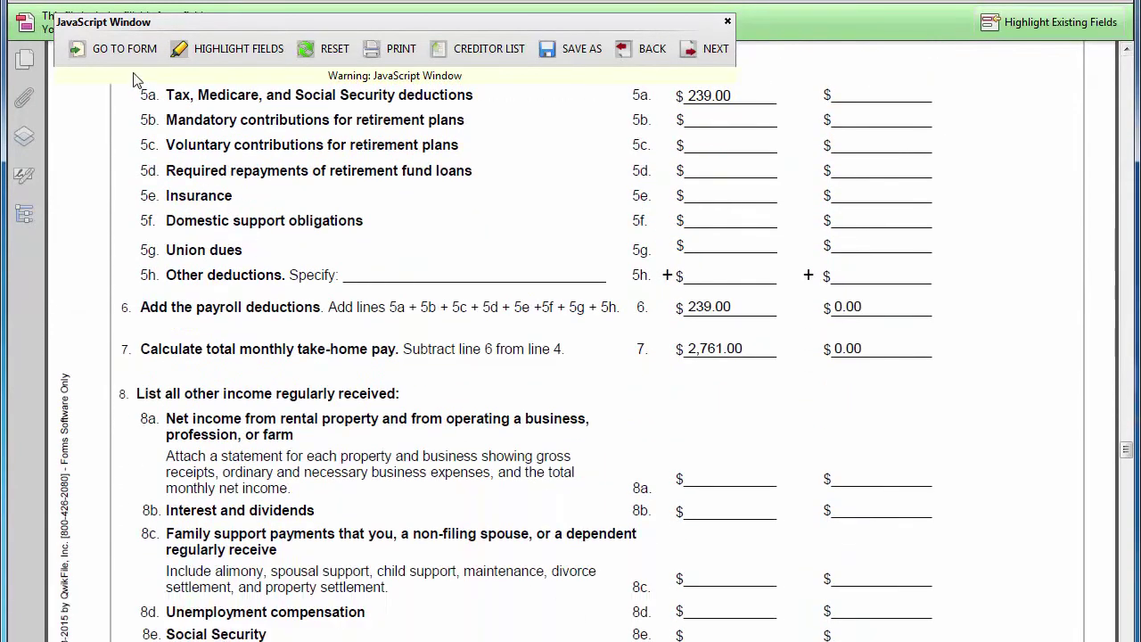
Go to Schedule A/B: Property and scroll to the 2009 Ford Explorer entry valued at $6,500.00.
click(125, 49)
click(179, 106)
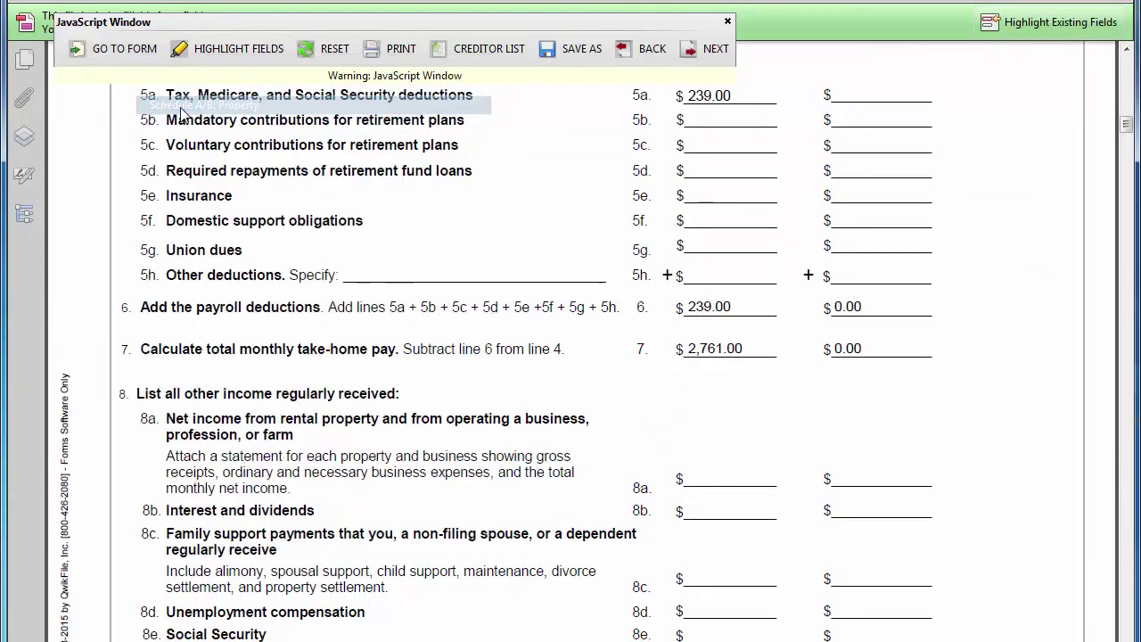
scroll(183, 106, down, 15)
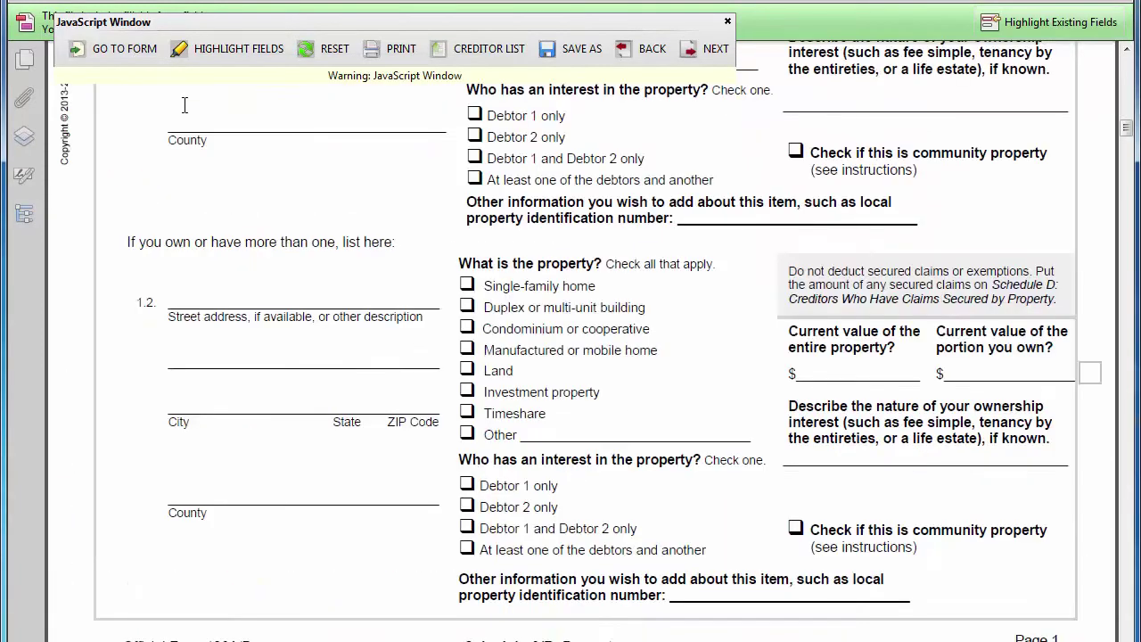
scroll(185, 105, down, 15)
scroll(185, 106, down, 10)
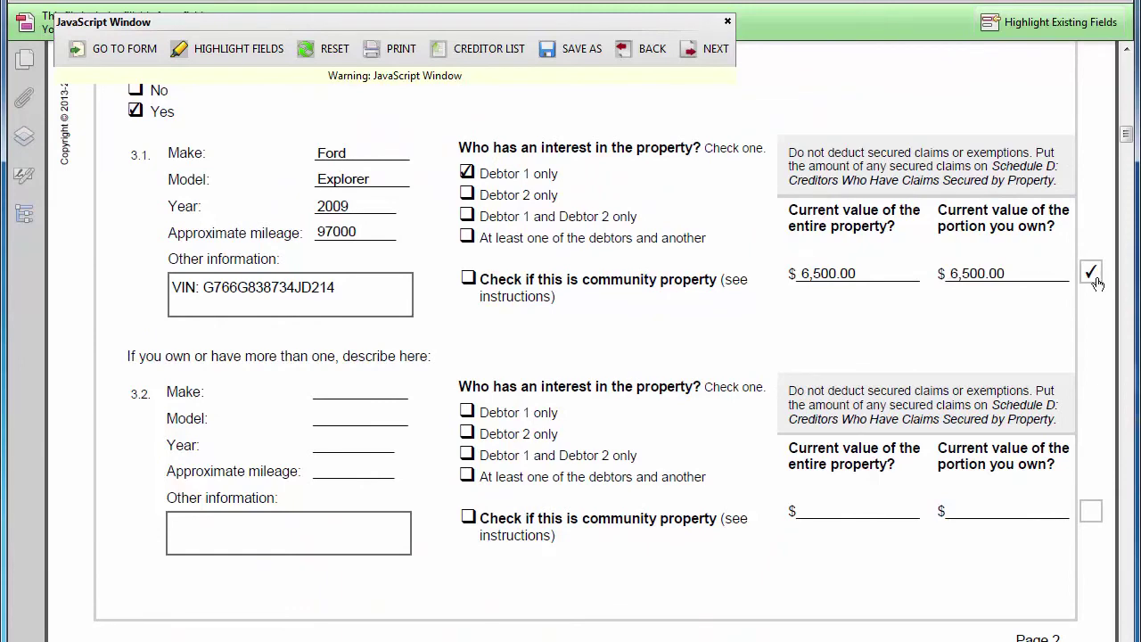
Auto-fill Schedule C exemptions for the Ford Explorer ($6,500.00), furniture ($2,000.00) and electronics ($800.00).
click(124, 59)
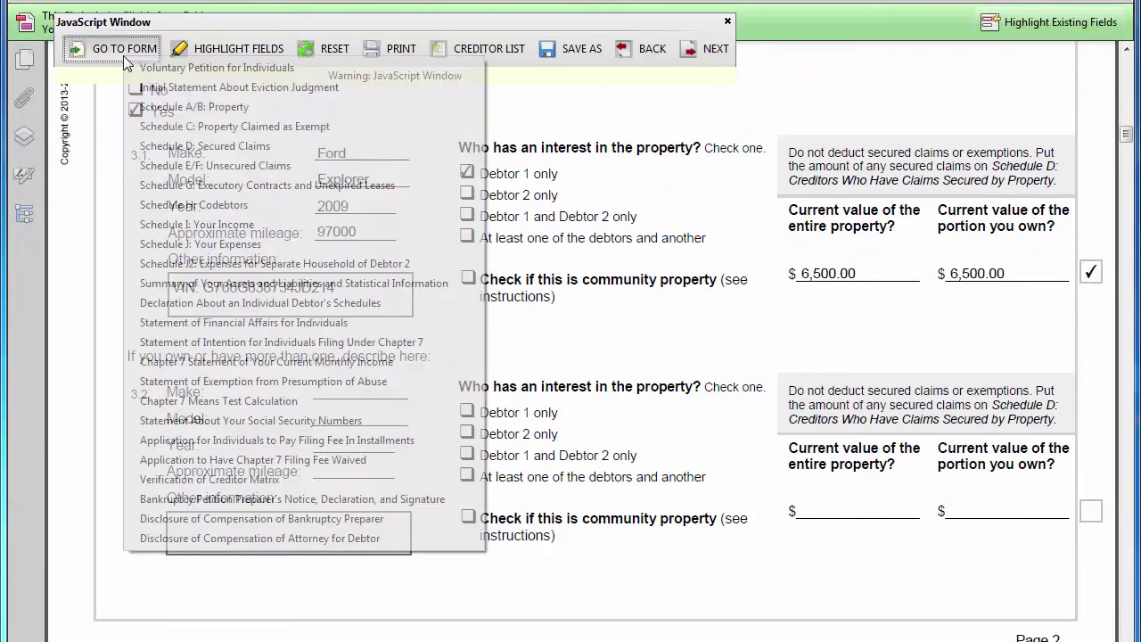
click(184, 127)
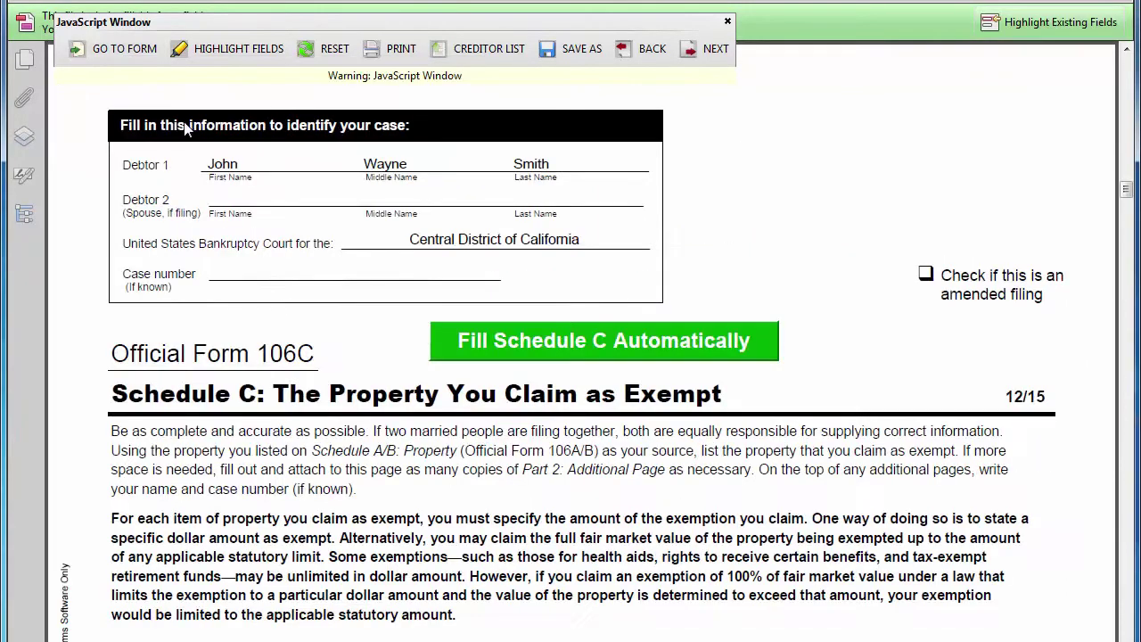
click(496, 349)
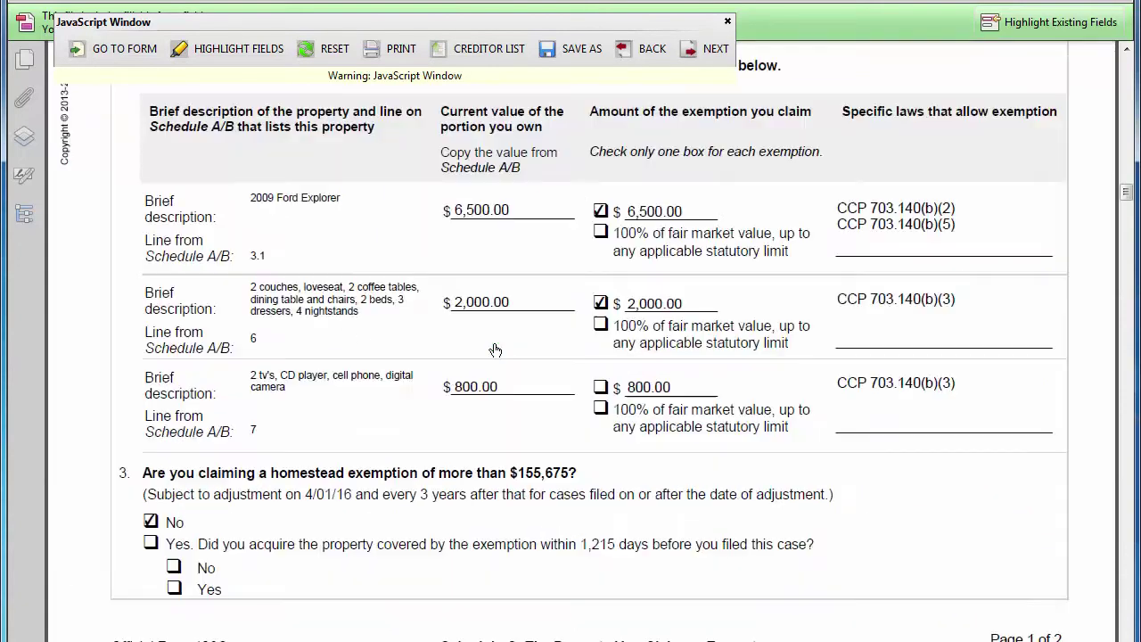
click(114, 48)
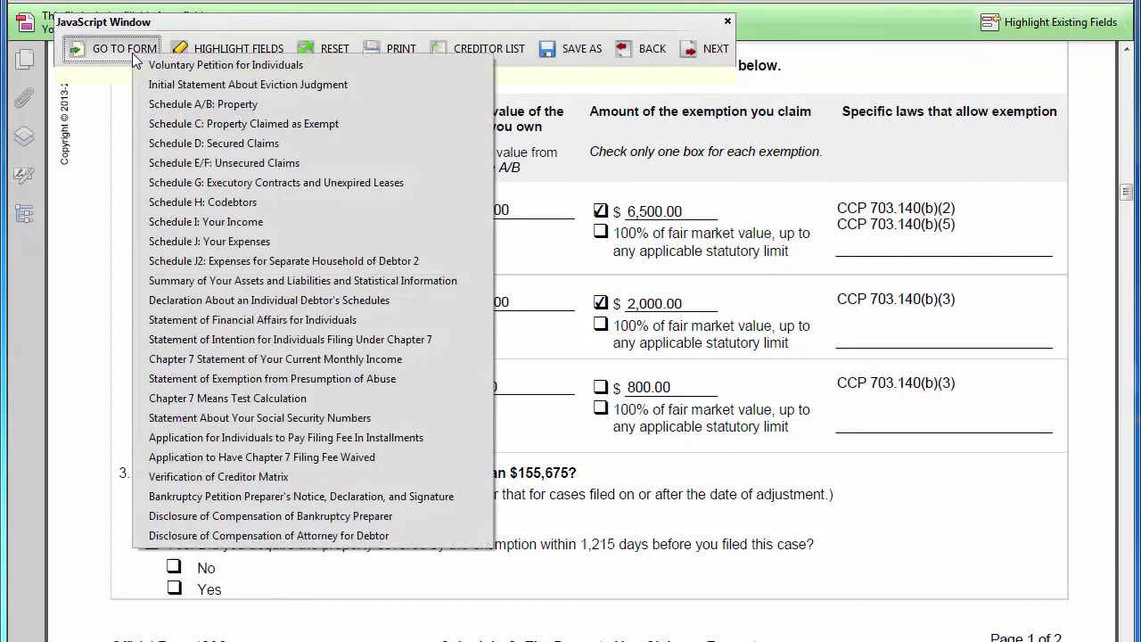
On the Chapter 7 income statement set California and household size 3, then return to the Voluntary Petition.
click(203, 360)
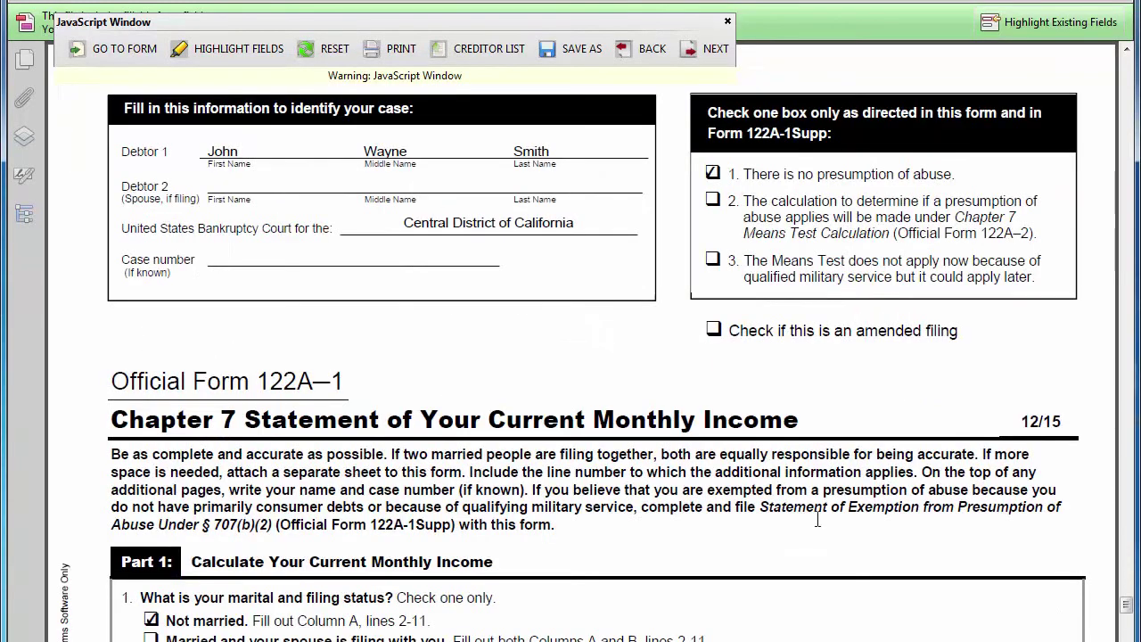
scroll(823, 518, down, 10)
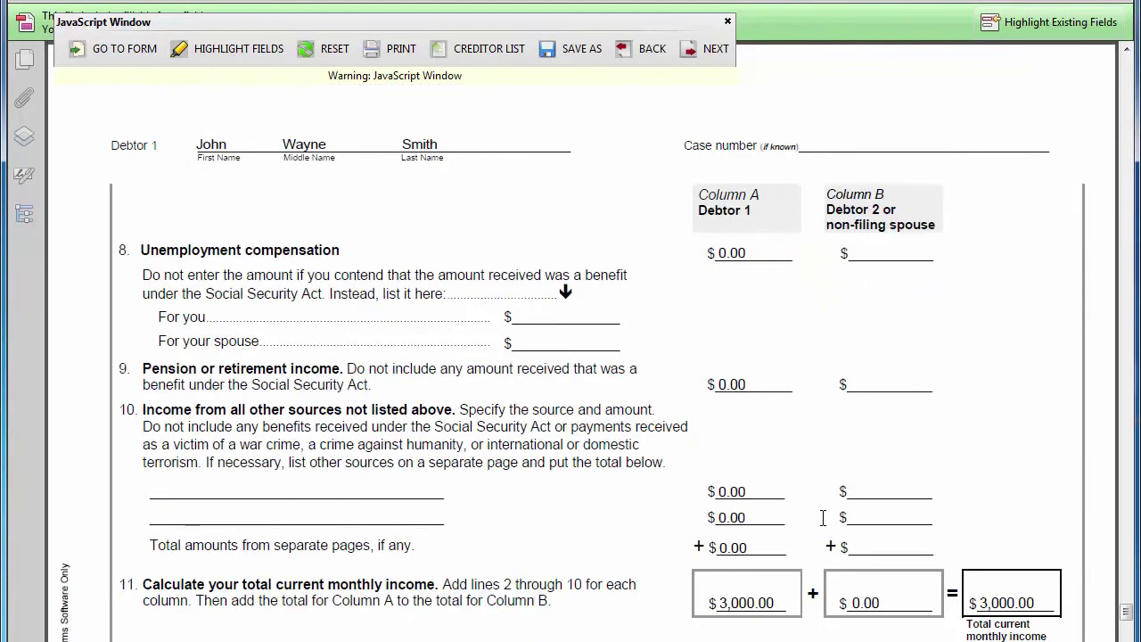
scroll(823, 518, down, 8)
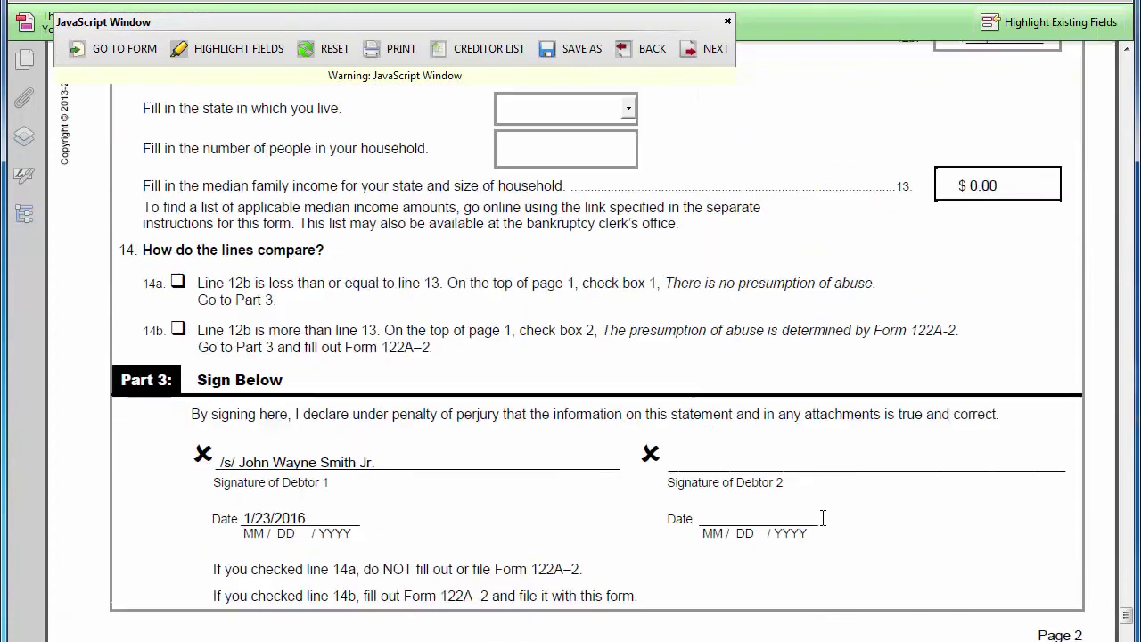
click(629, 109)
click(568, 190)
text(3)
click(708, 186)
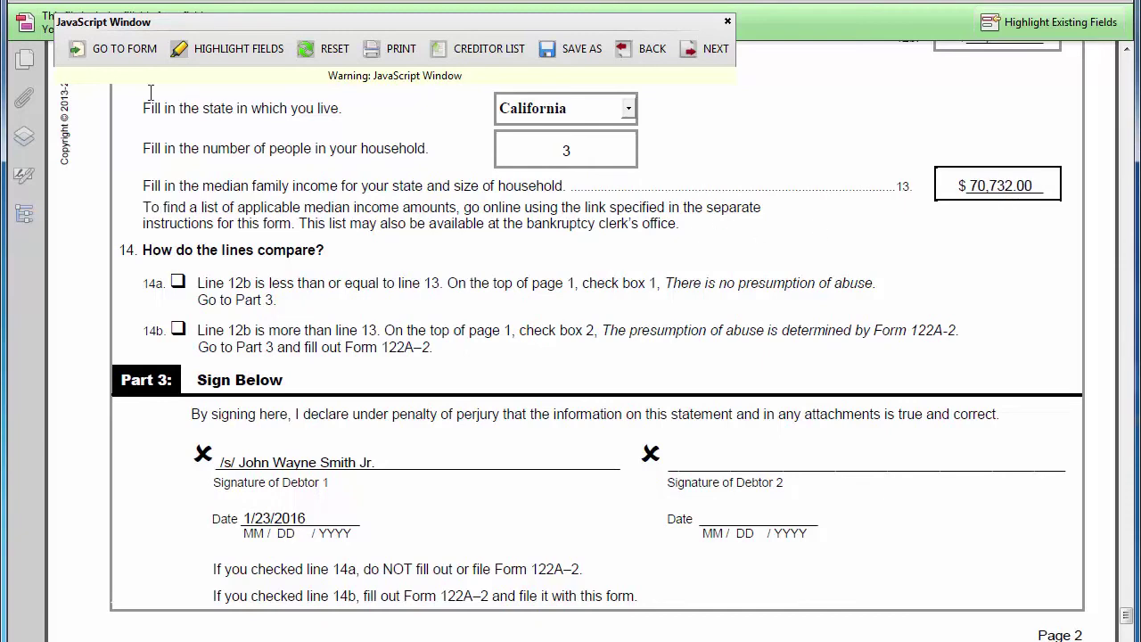
click(107, 52)
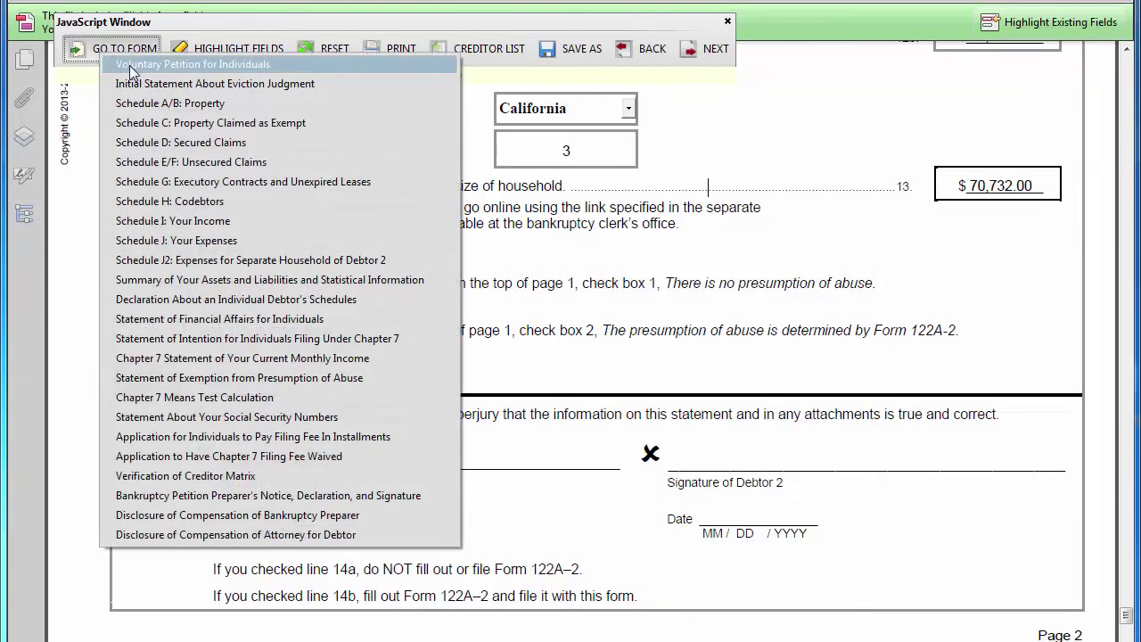
click(131, 67)
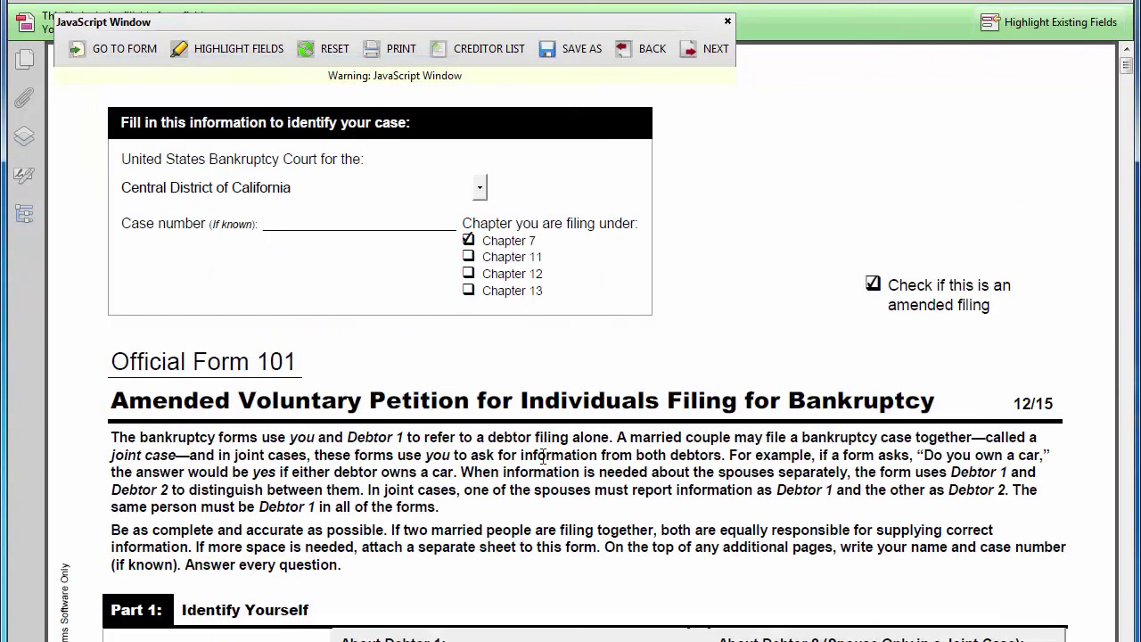